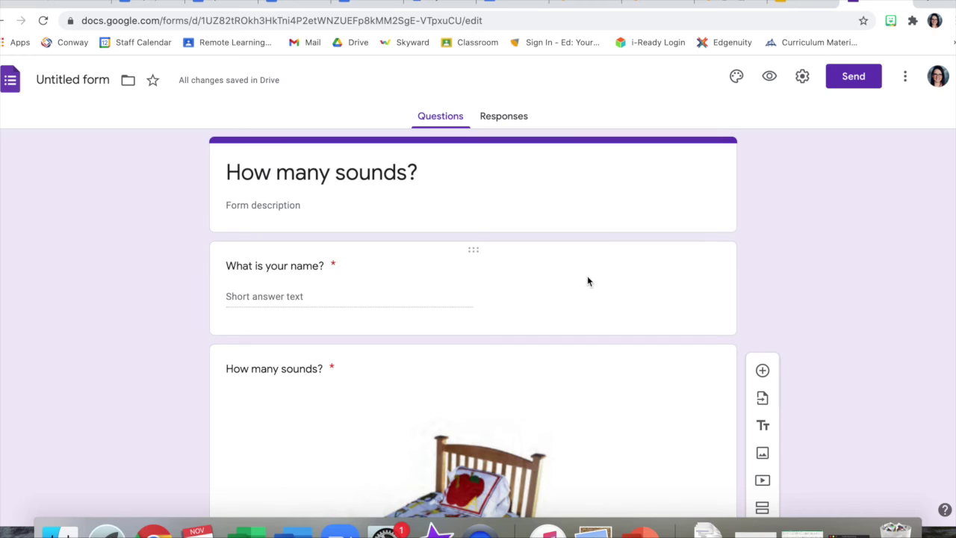
pyautogui.scroll(-1, 636, 300)
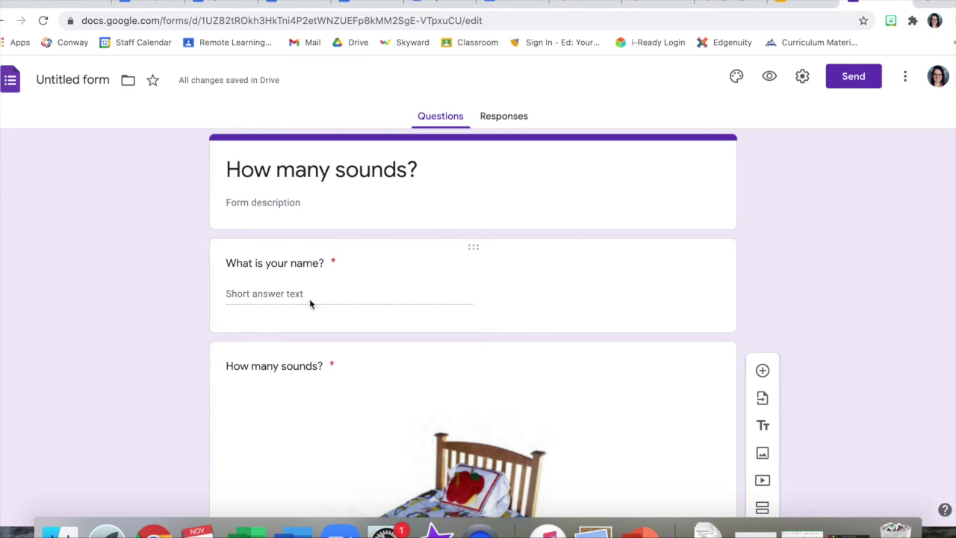
pyautogui.scroll(-3, 384, 367)
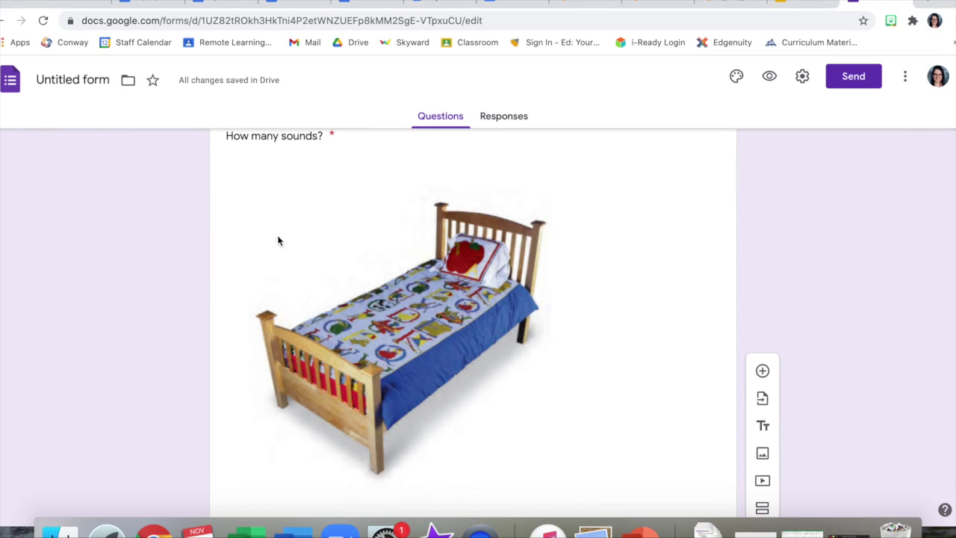
pyautogui.scroll(1, 277, 238)
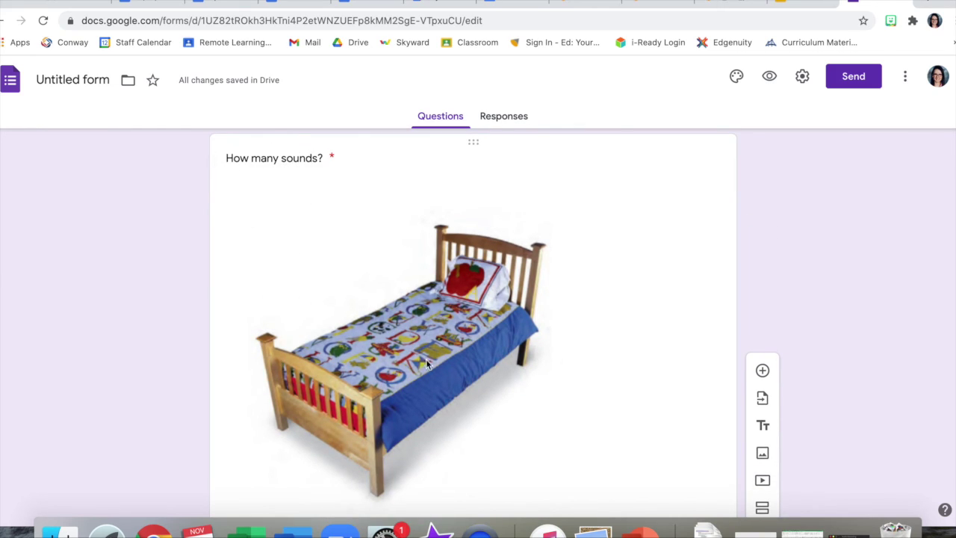
pyautogui.scroll(-2, 398, 310)
pyautogui.scroll(-1, 347, 371)
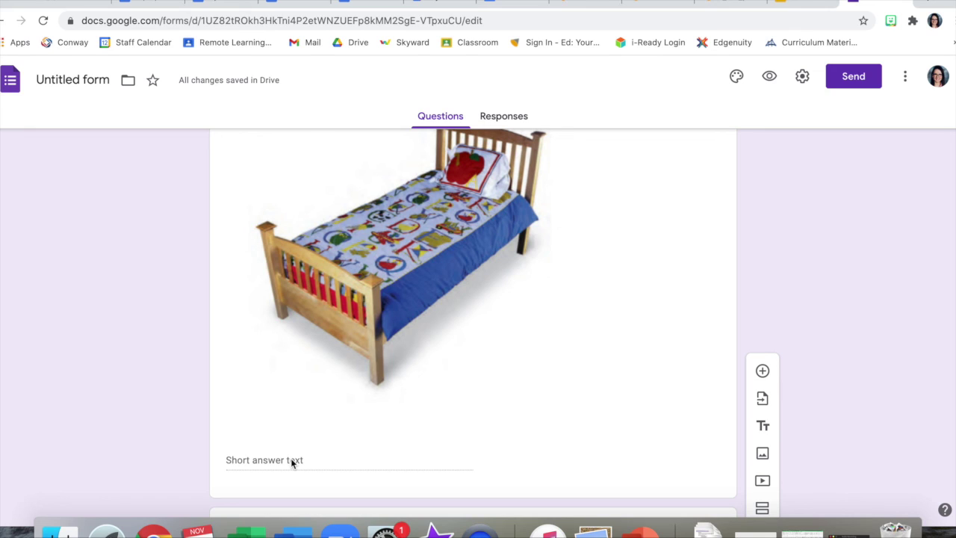
pyautogui.scroll(20, 291, 463)
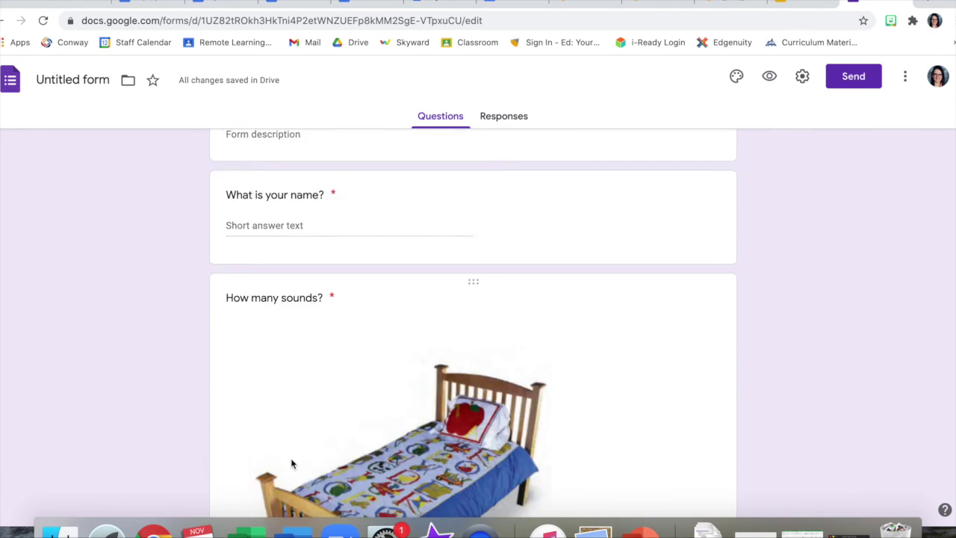